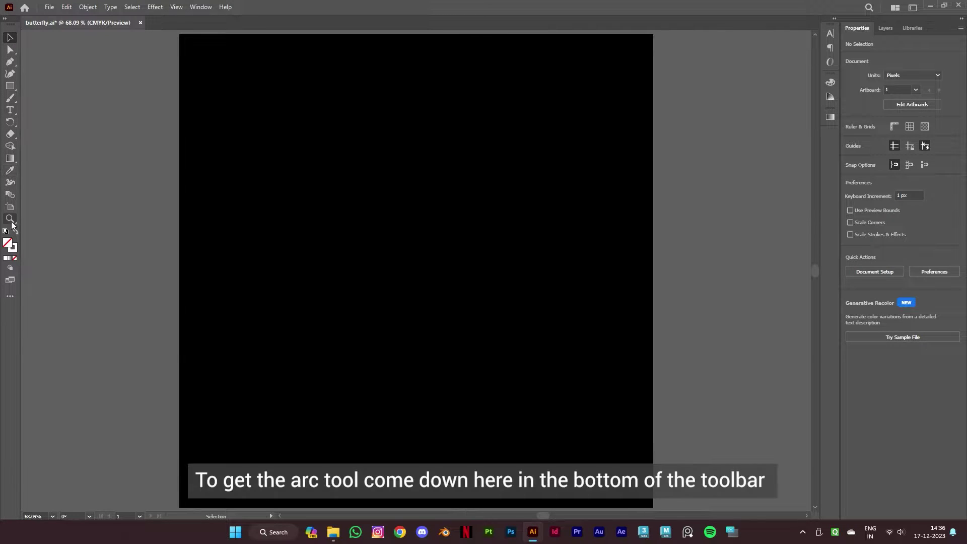
- Pick the Arc tool from the Draw section of the All Tools drawer
left_click(10, 297)
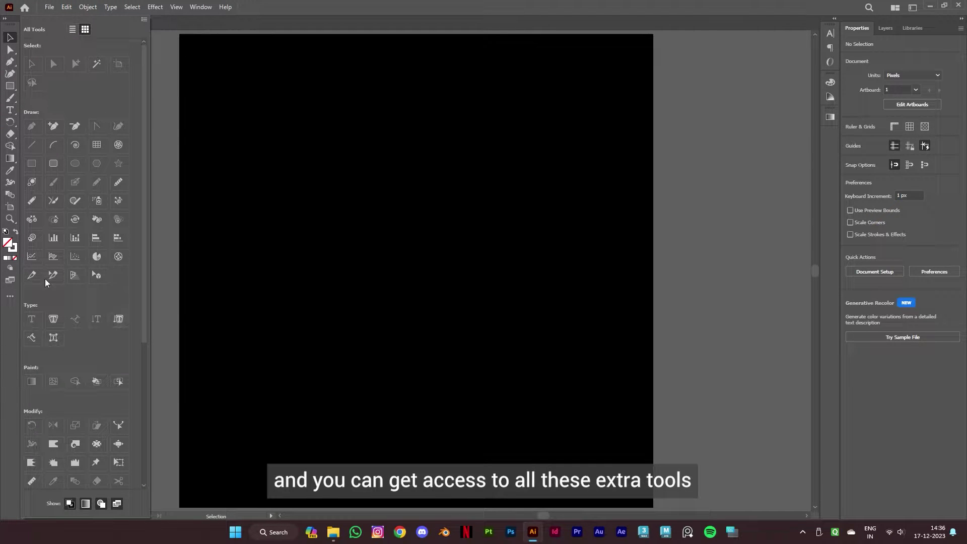
mouse_move(144, 233)
left_mouse_down()
mouse_move(142, 365)
mouse_move(135, 217)
left_mouse_up()
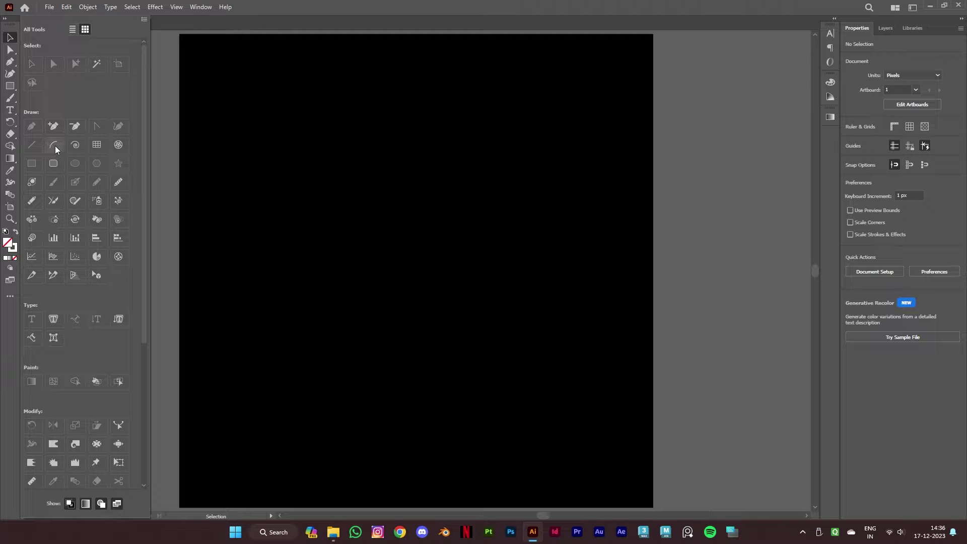
left_click(417, 286)
left_click_drag(416, 270, 416, 301)
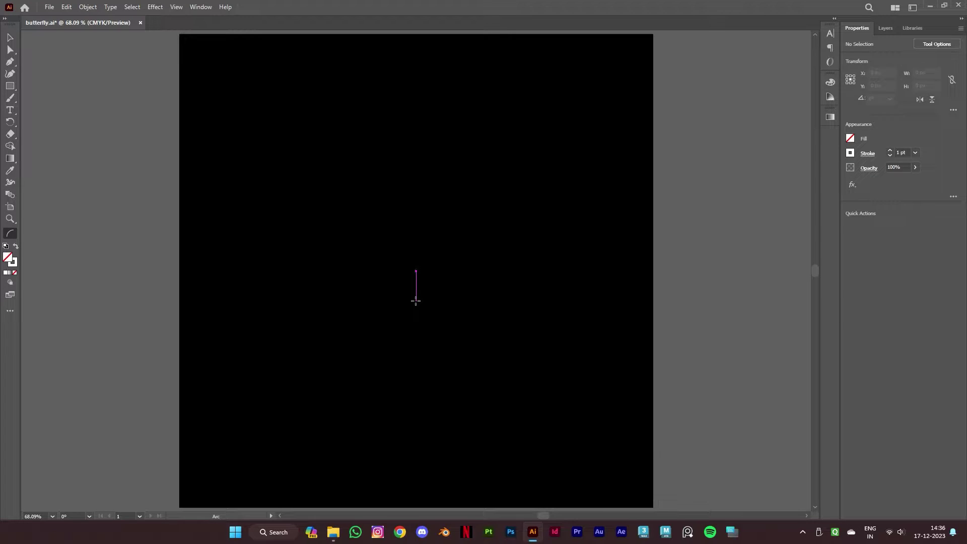
mouse_move(417, 302)
left_mouse_down()
mouse_move(359, 235)
mouse_move(270, 210)
mouse_move(317, 147)
mouse_move(422, 125)
mouse_move(526, 148)
mouse_move(579, 206)
left_mouse_up()
key("grave")
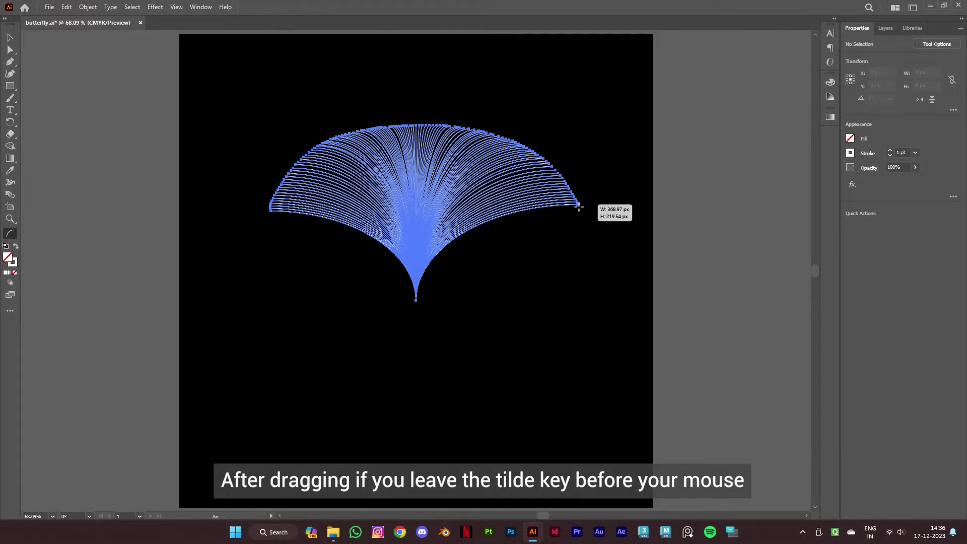
left_click_drag(579, 206, 579, 206)
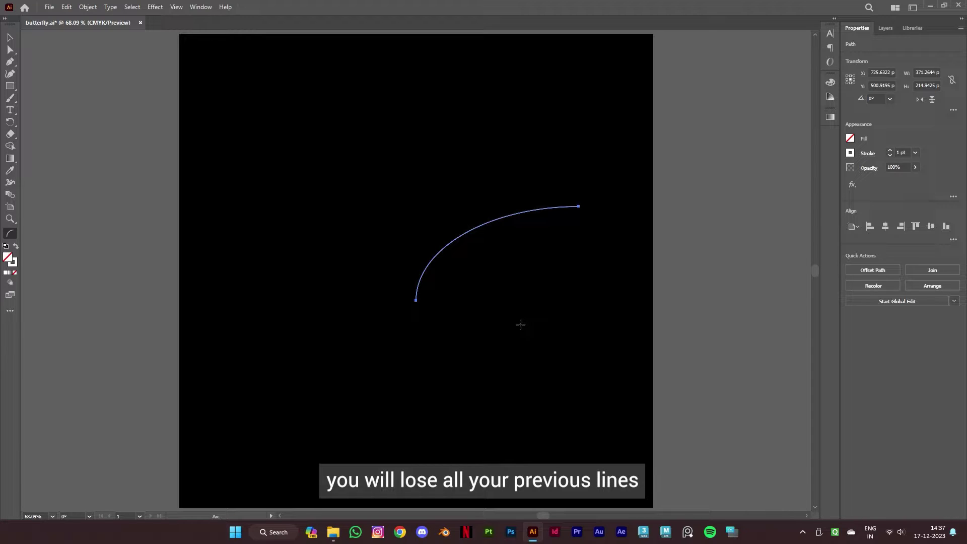
key("ctrl+z")
mouse_move(406, 306)
left_mouse_down()
mouse_move(352, 228)
mouse_move(257, 198)
mouse_move(361, 138)
mouse_move(506, 165)
mouse_move(547, 206)
left_mouse_up()
key("grave")
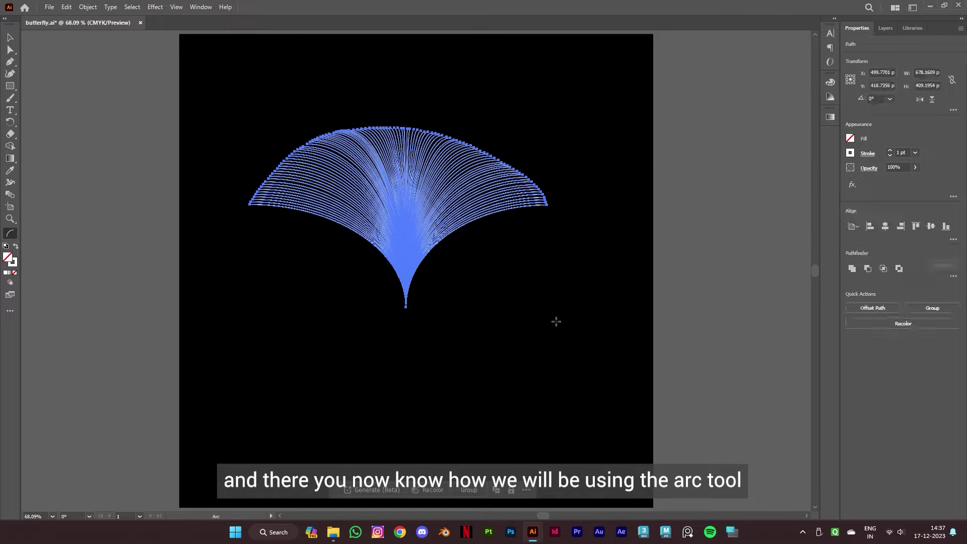
left_click(9, 36)
left_click(463, 412)
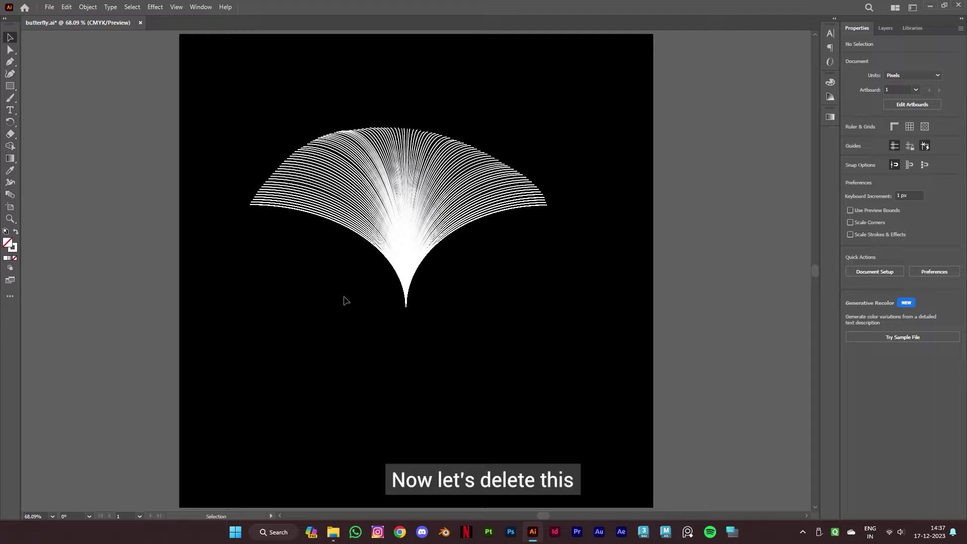
left_click_drag(288, 108, 548, 308)
key("Delete")
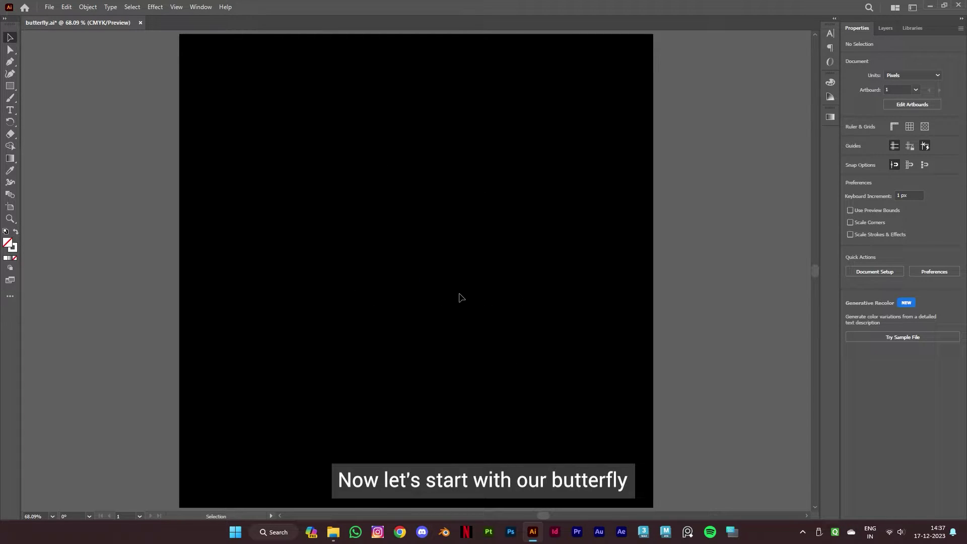
- Draw a fan of stacked arcs forming the right wing with the Arc tool
left_click(10, 299)
left_click(56, 150)
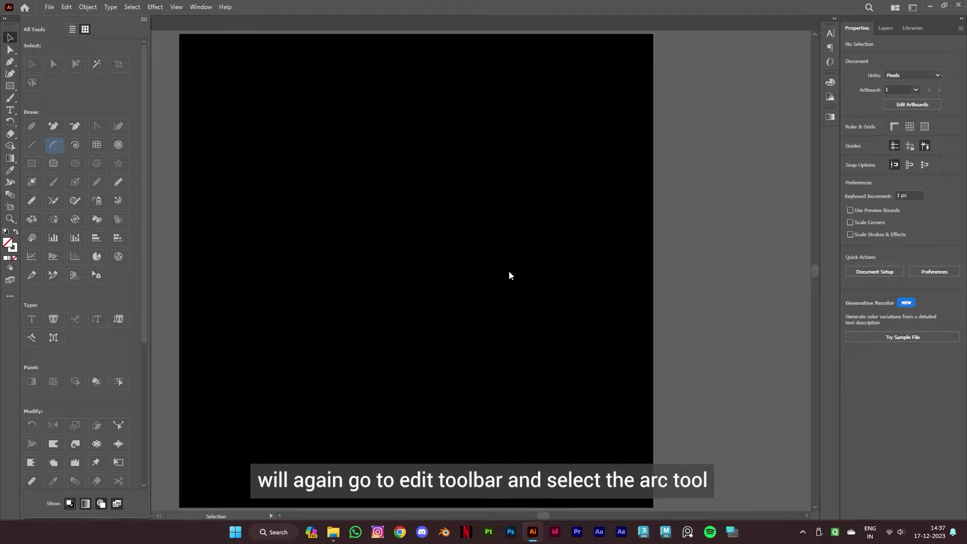
mouse_move(422, 280)
left_mouse_down()
mouse_move(444, 332)
mouse_move(459, 337)
mouse_move(492, 317)
mouse_move(490, 285)
mouse_move(447, 274)
mouse_move(509, 244)
mouse_move(535, 198)
mouse_move(542, 152)
mouse_move(575, 110)
left_mouse_up()
- Marquee-select all of the wing's arc lines with the Selection tool
left_click(10, 38)
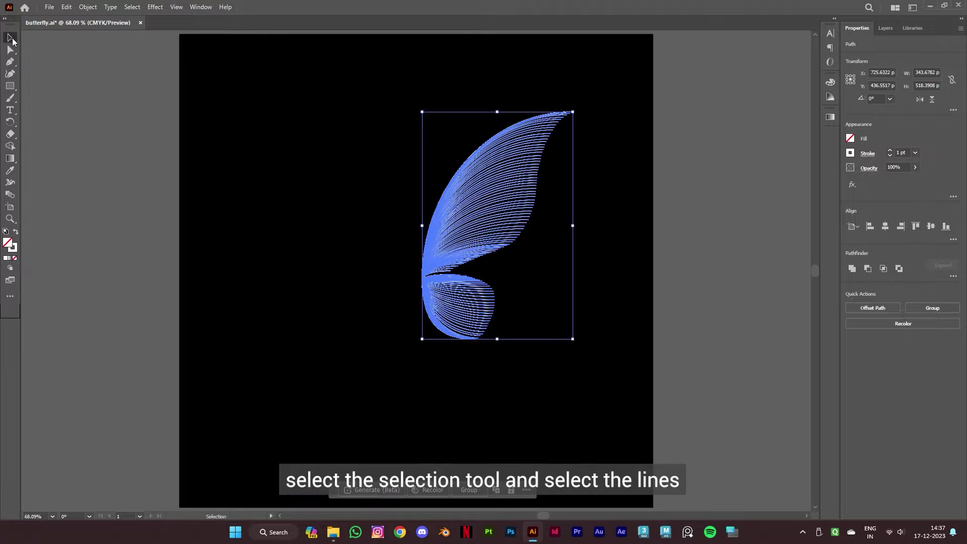
left_click(509, 426)
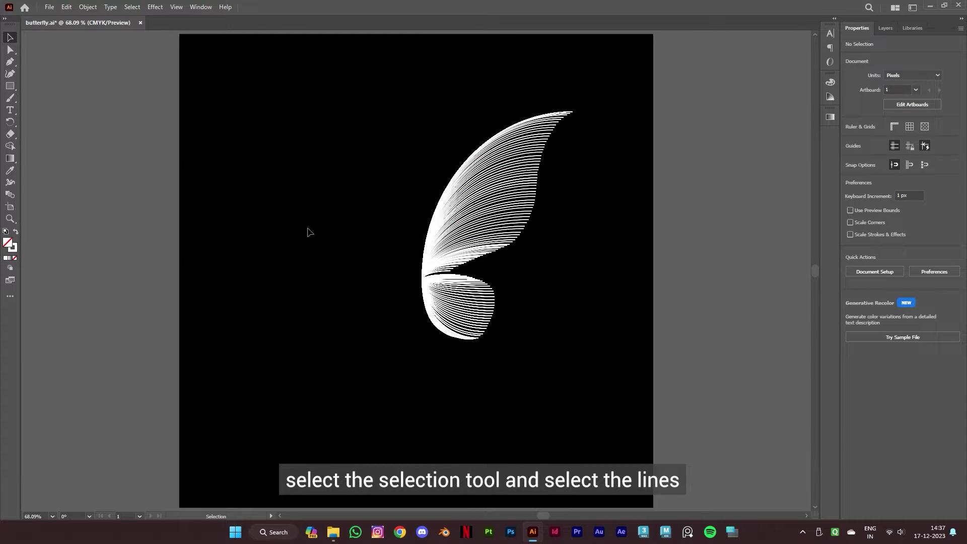
left_click_drag(397, 117, 529, 363)
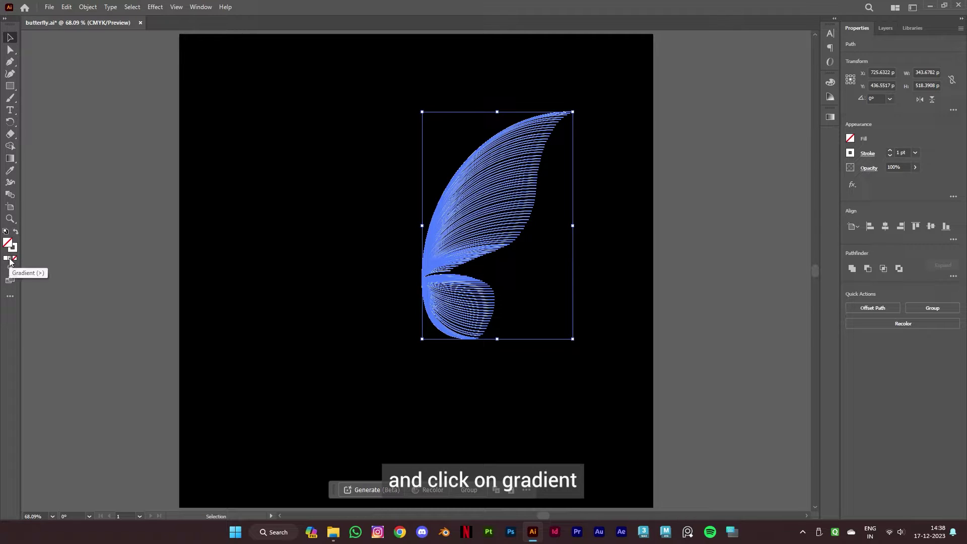
- Apply the White, Black gradient preset to the wing, recoloured from yellow to magenta
left_click(9, 260)
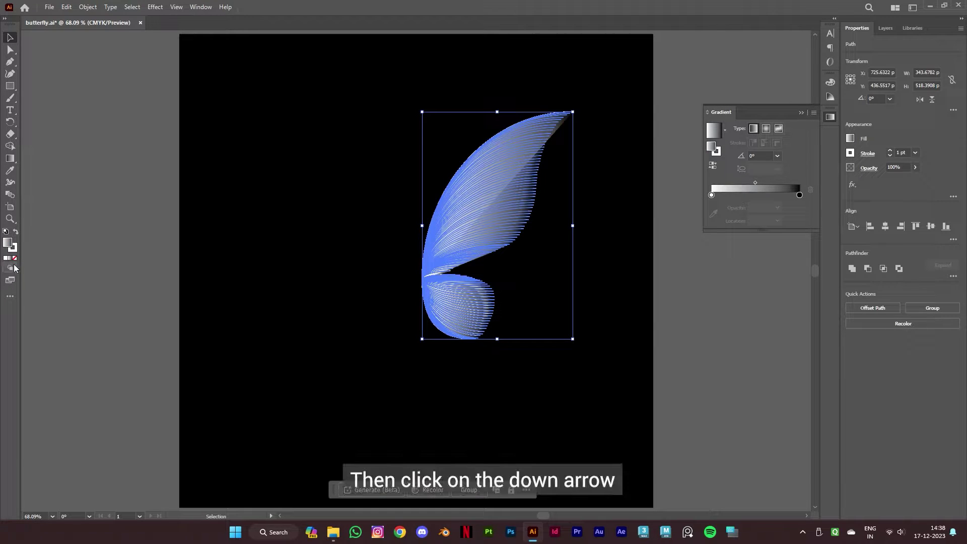
left_click(724, 131)
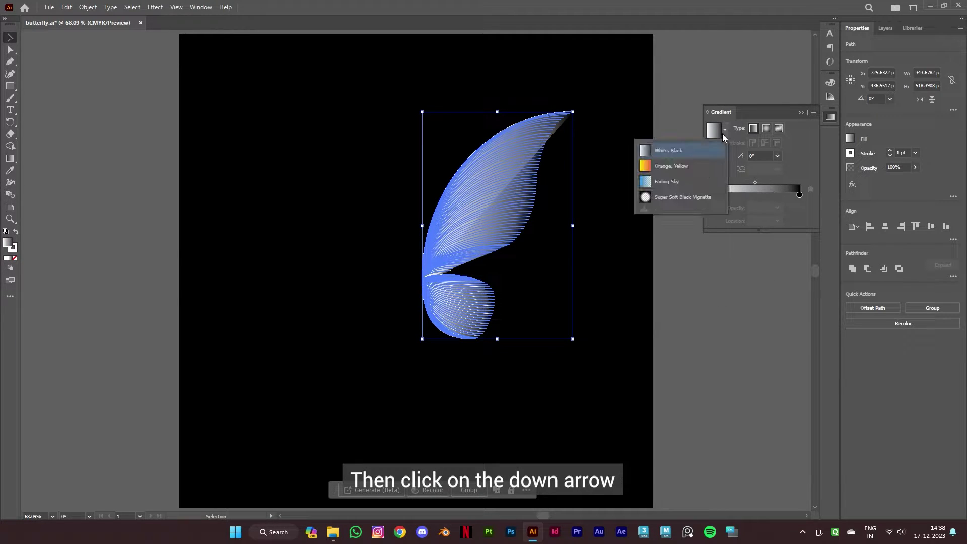
left_click(676, 152)
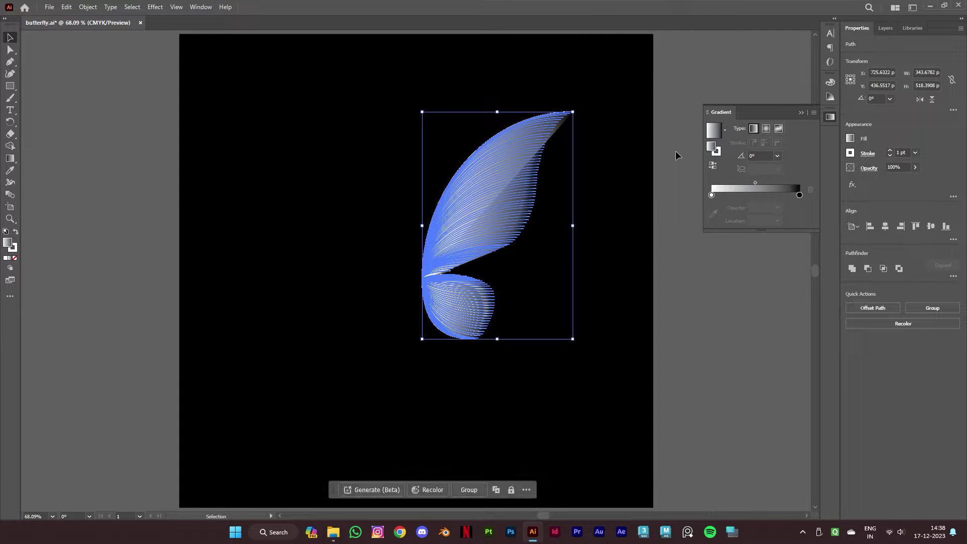
double_click(711, 195)
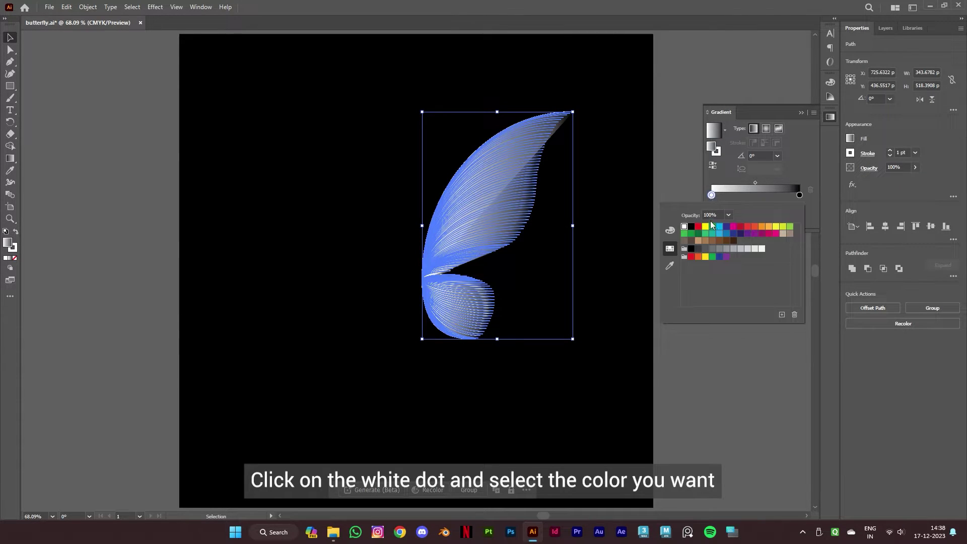
left_click(706, 226)
left_click(799, 194)
double_click(800, 195)
left_click(734, 226)
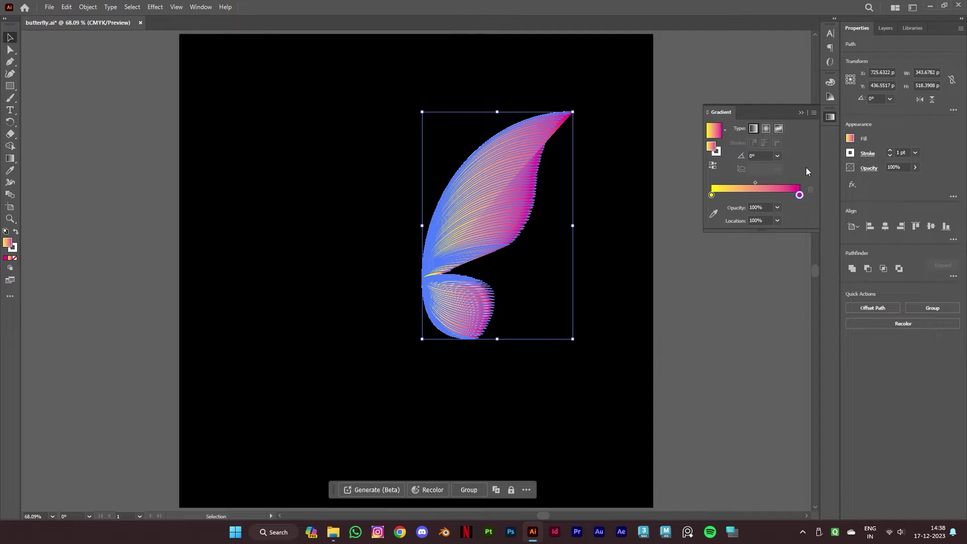
left_click(625, 253)
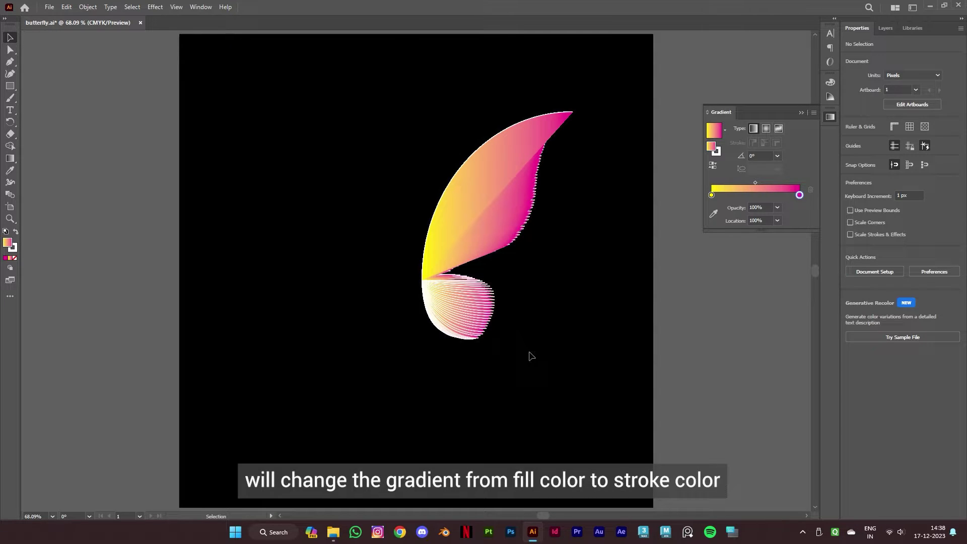
left_click_drag(410, 125, 574, 361)
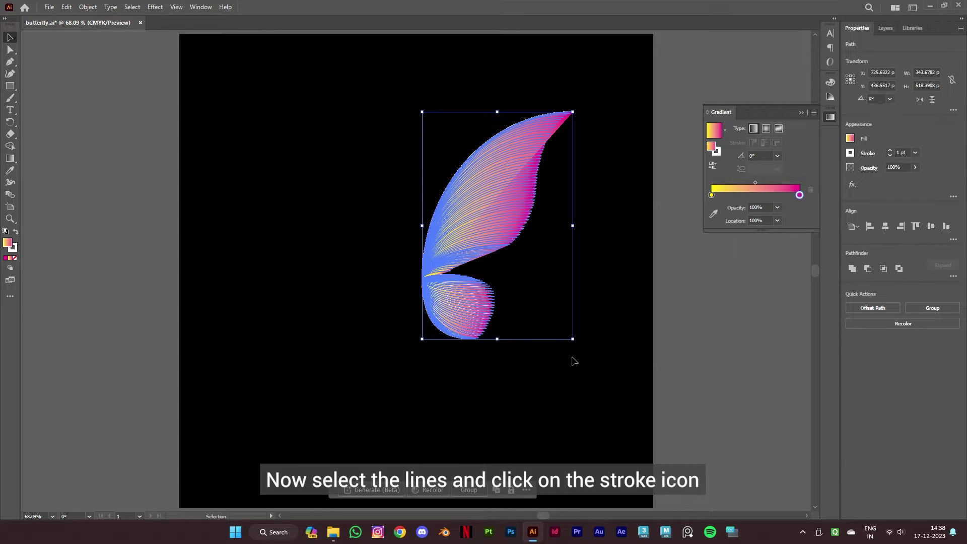
- Set the wing's stroke to None, then swap fill and stroke so the arcs carry the gradient
left_click(12, 250)
left_click(15, 259)
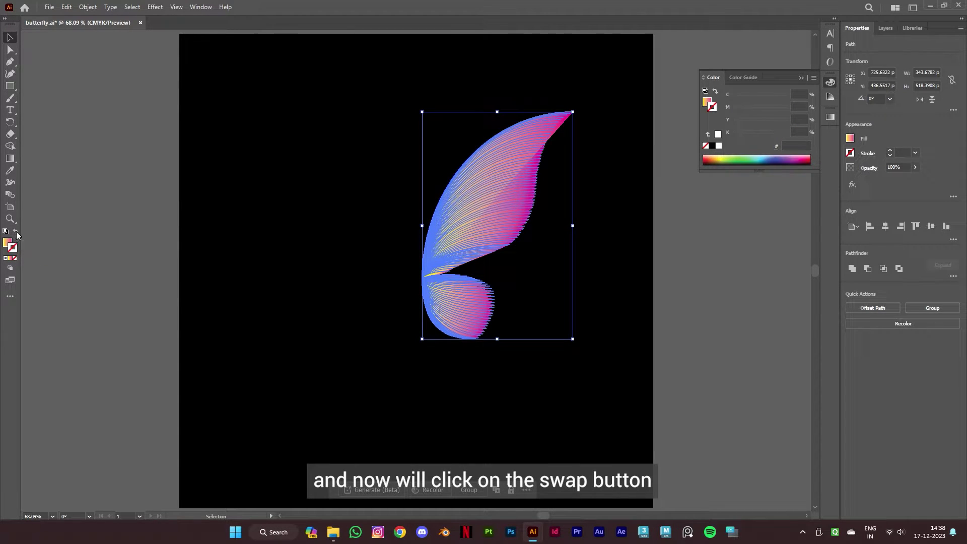
left_click(15, 232)
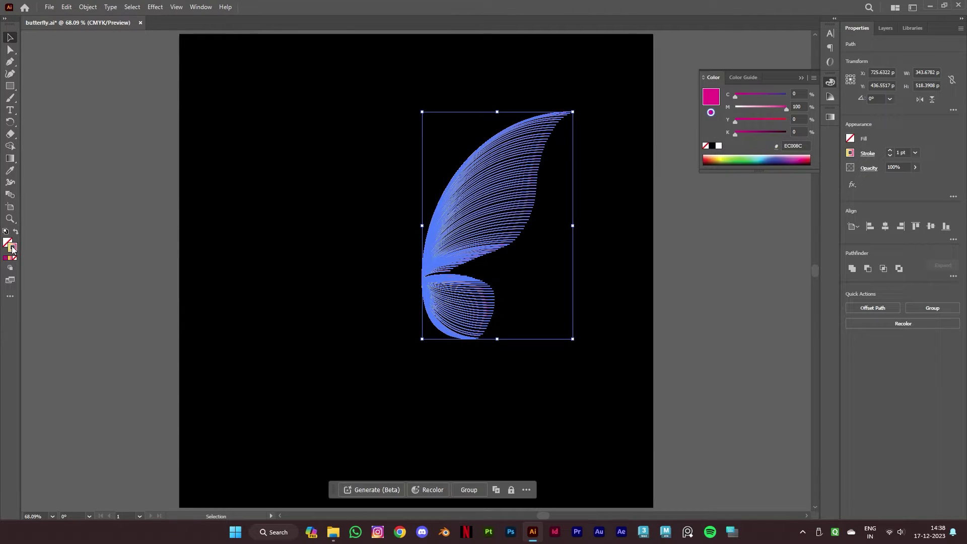
left_click(510, 367)
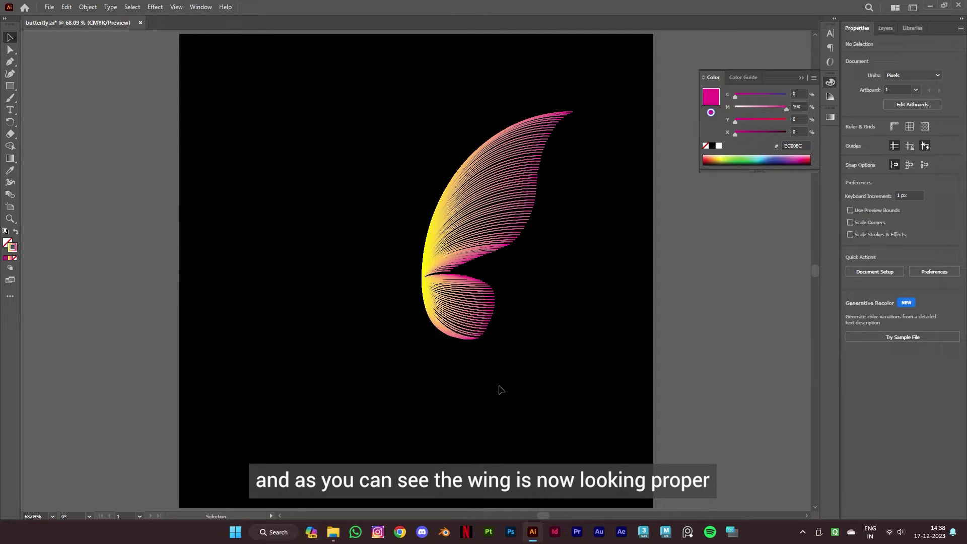
- Rotate the wing to about 348° and nudge it slightly down and right
left_click_drag(408, 98, 577, 370)
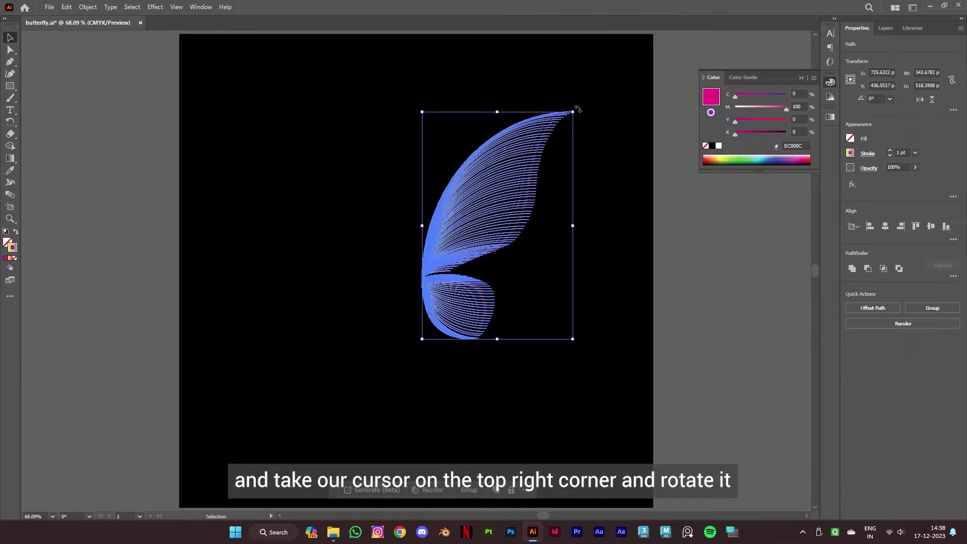
left_click_drag(576, 110, 596, 135)
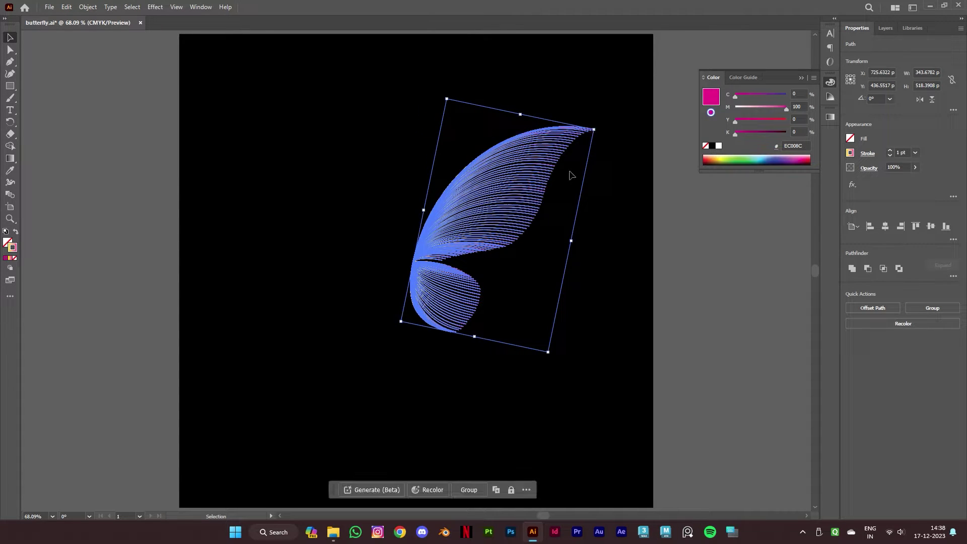
left_click_drag(498, 245, 508, 257)
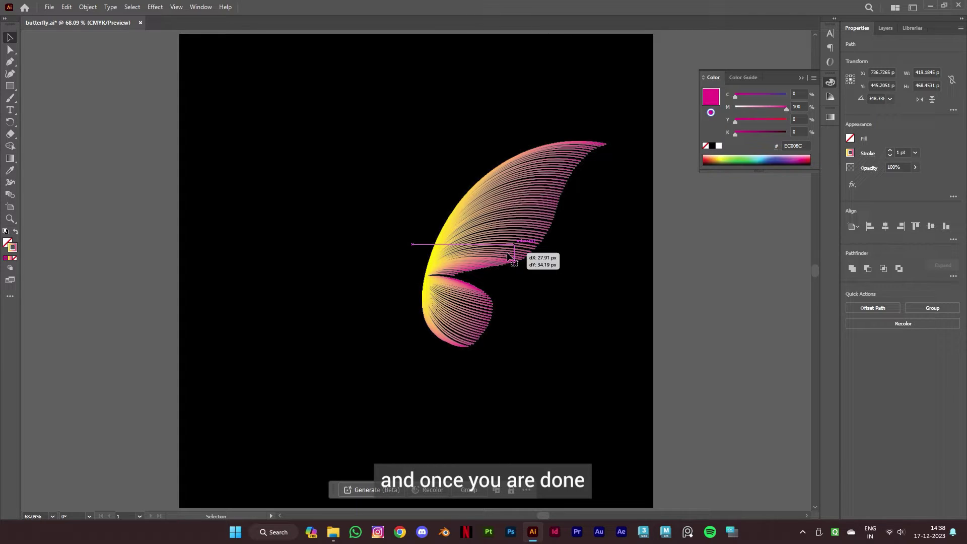
- Reflect a vertical copy of the wing and place it on the left as the second wing
right_click(507, 256)
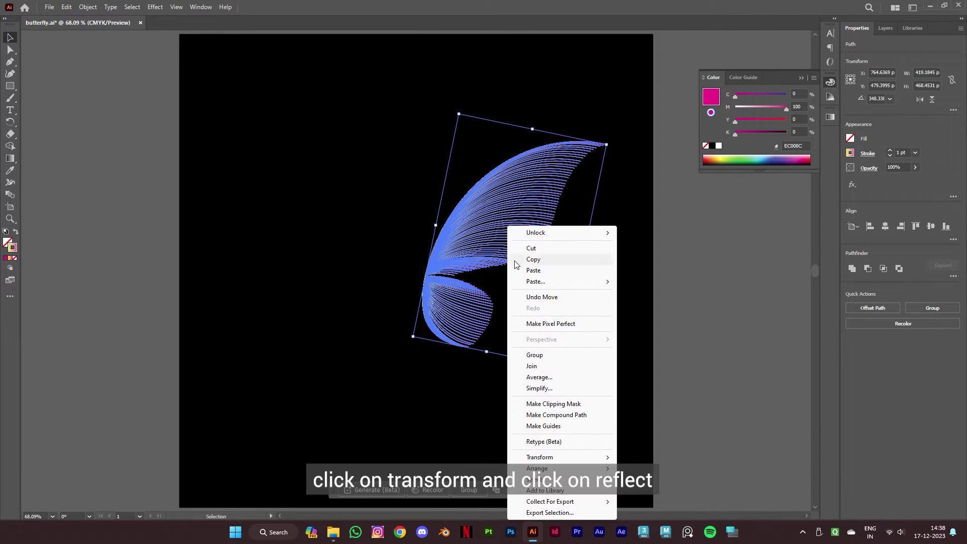
mouse_move(560, 458)
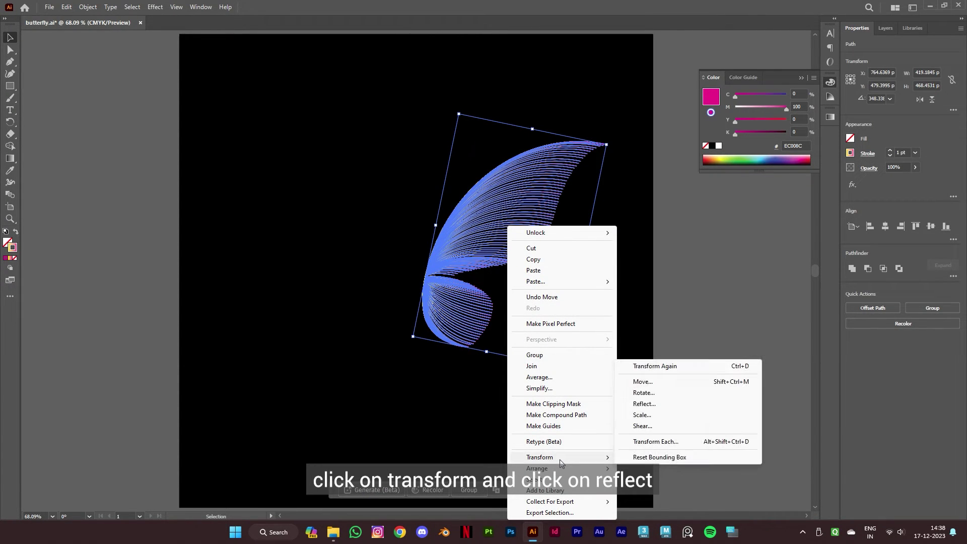
left_click(649, 403)
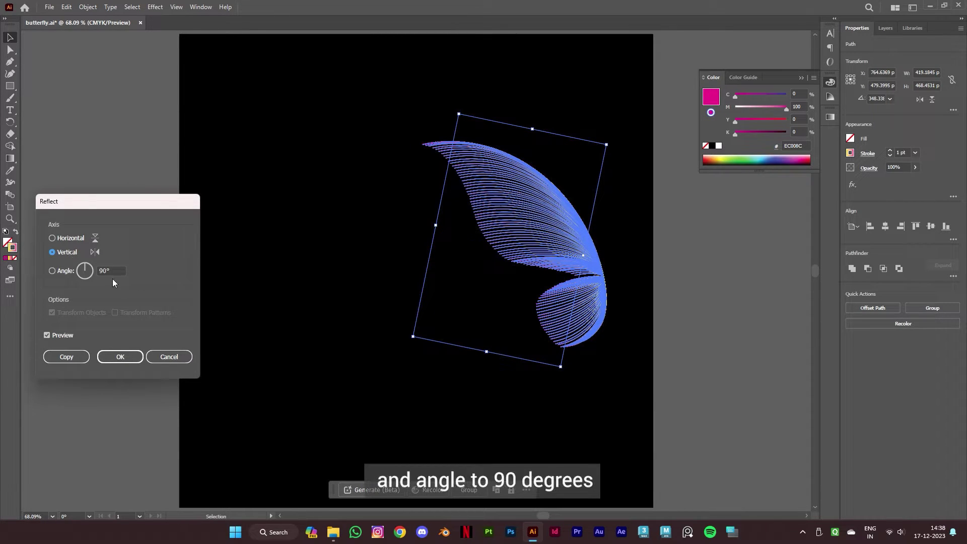
left_click(66, 356)
left_click_drag(539, 315, 391, 317)
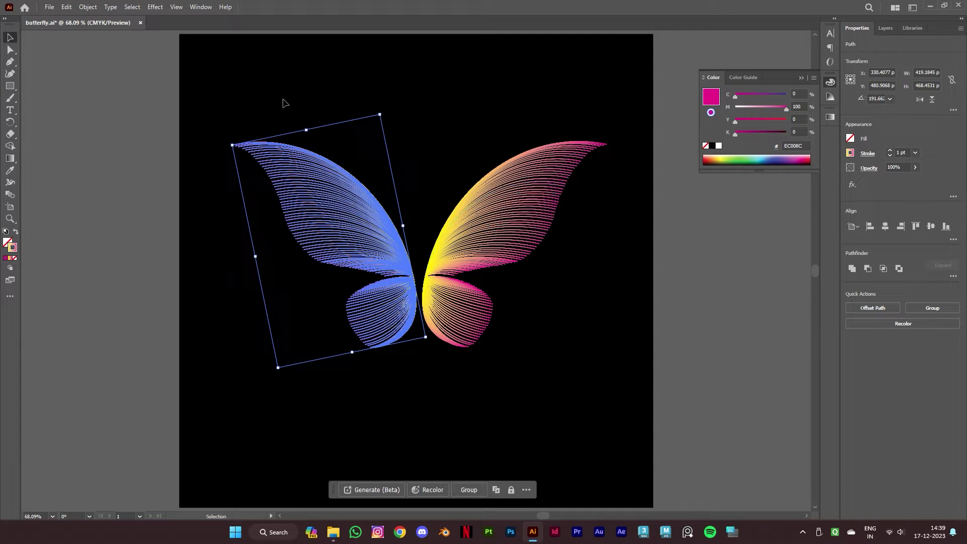
left_click(617, 399)
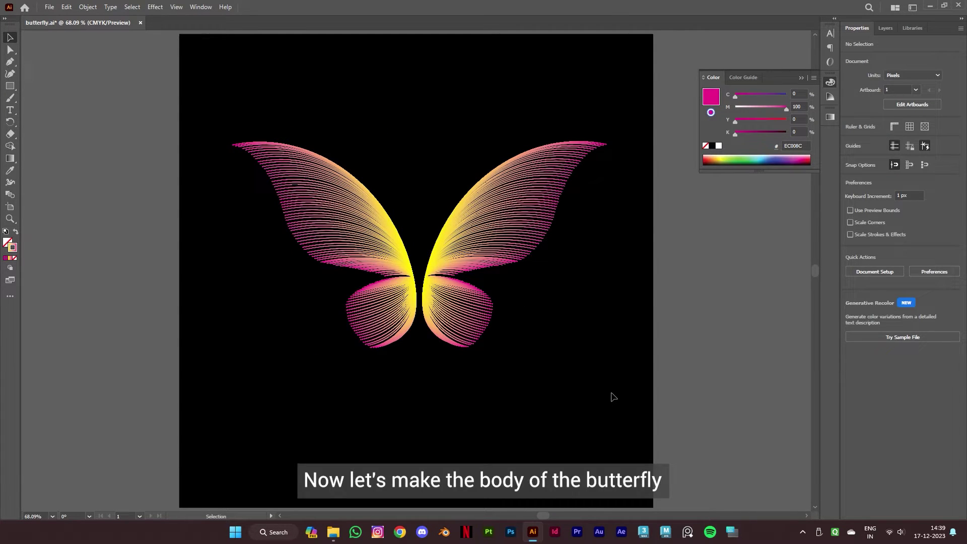
left_click_drag(9, 86, 50, 96)
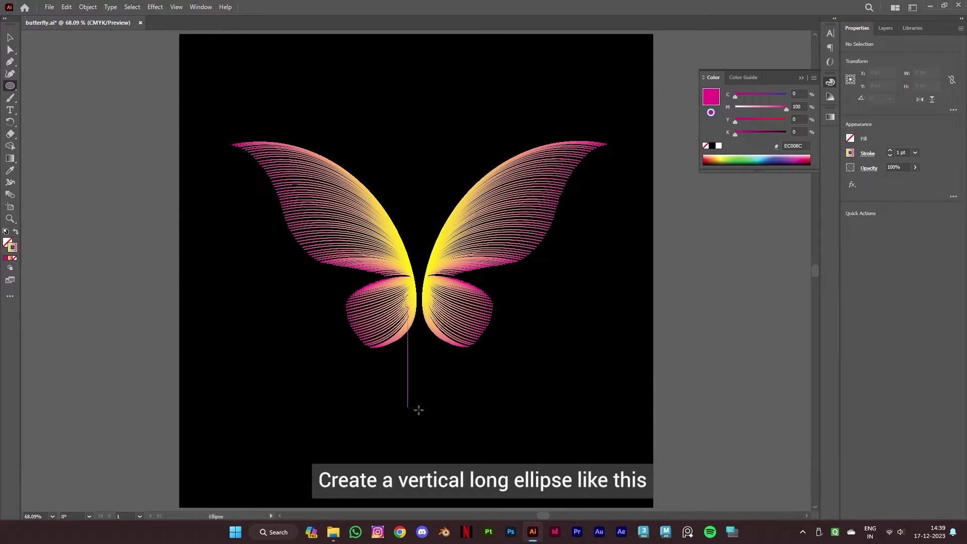
- Draw a tall thin ellipse below the wings for the body
left_click_drag(431, 387, 437, 457)
key("v")
left_click(540, 448)
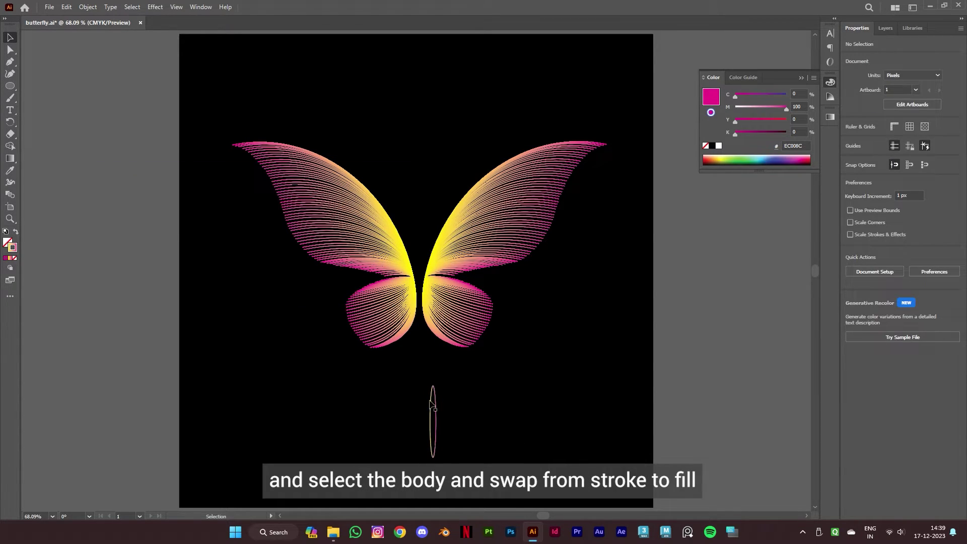
left_click(436, 423)
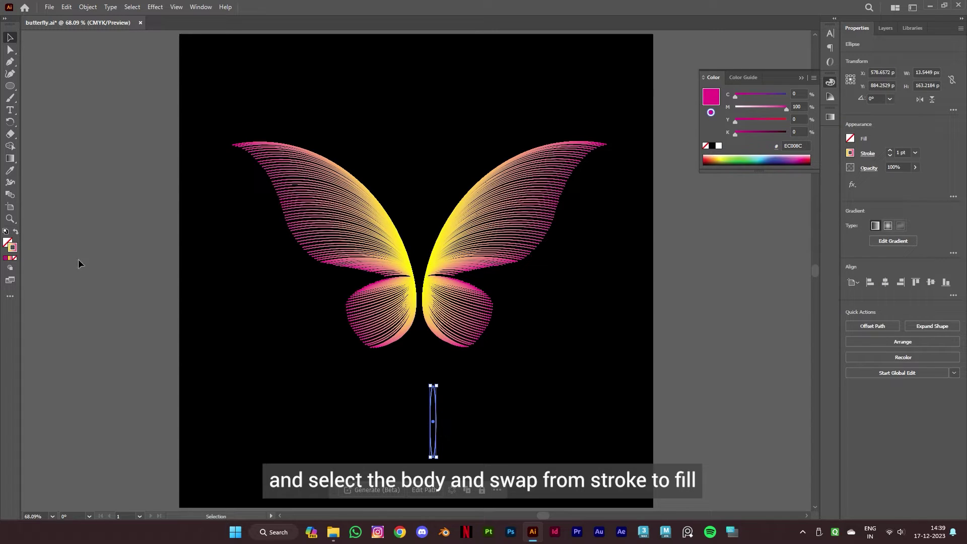
- Give the body a yellow fill with no stroke and move it up between the wings
left_click(16, 232)
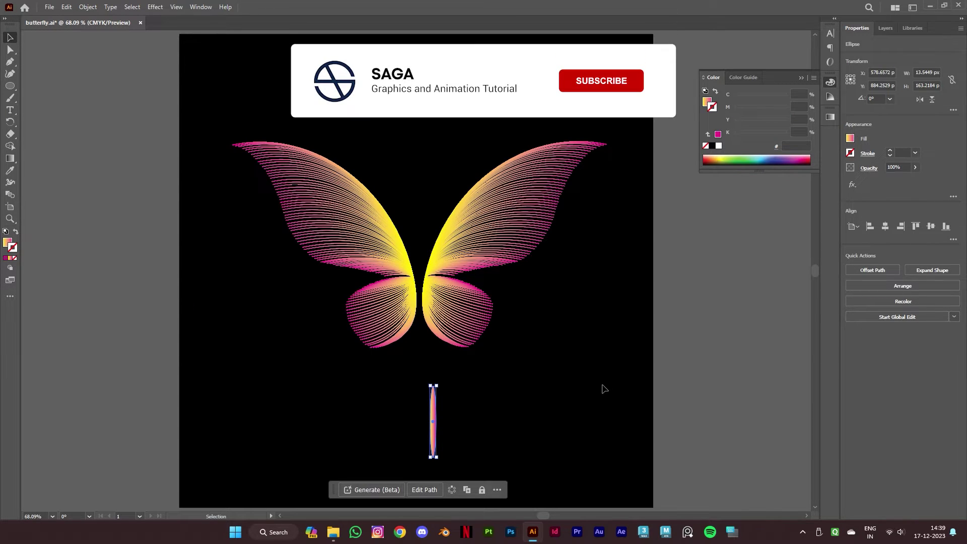
left_click(851, 138)
left_click(776, 174)
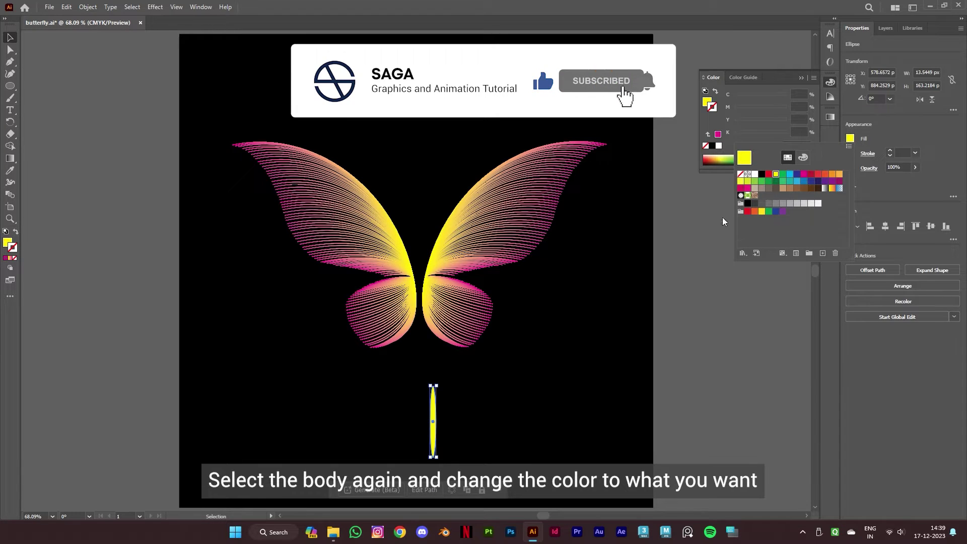
left_click(525, 399)
left_click_drag(433, 424, 418, 293)
left_click(453, 381)
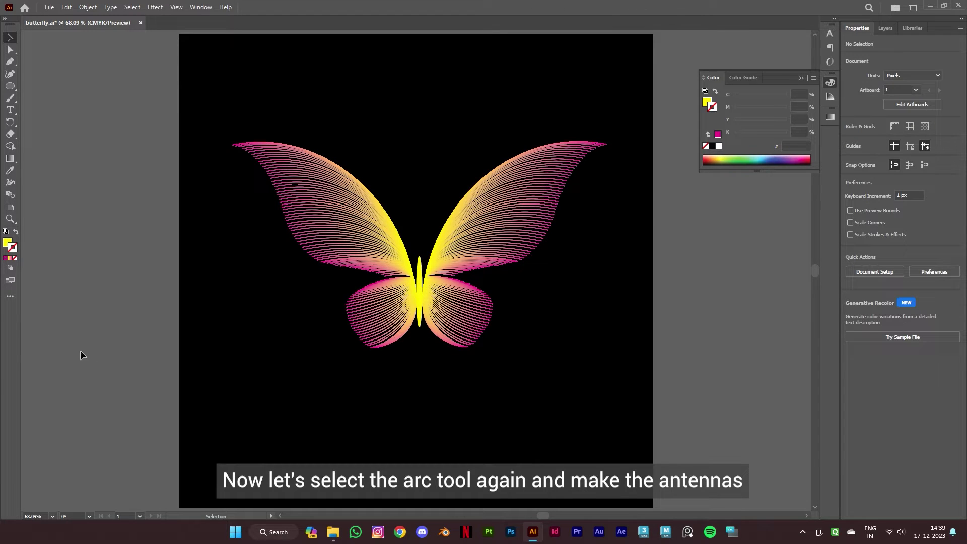
left_click(10, 296)
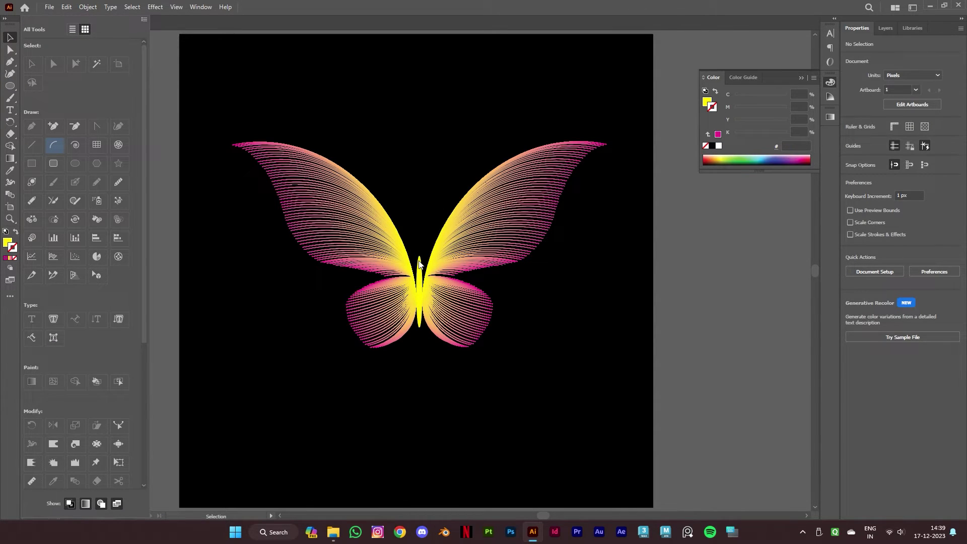
- Draw an arc rising from the body and give it a yellow stroke
left_click_drag(419, 258, 435, 222)
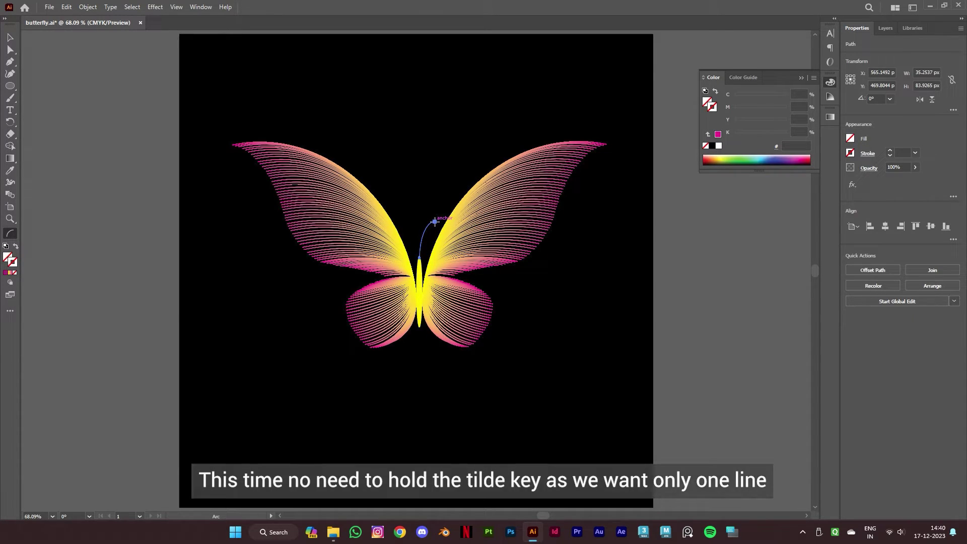
key("v")
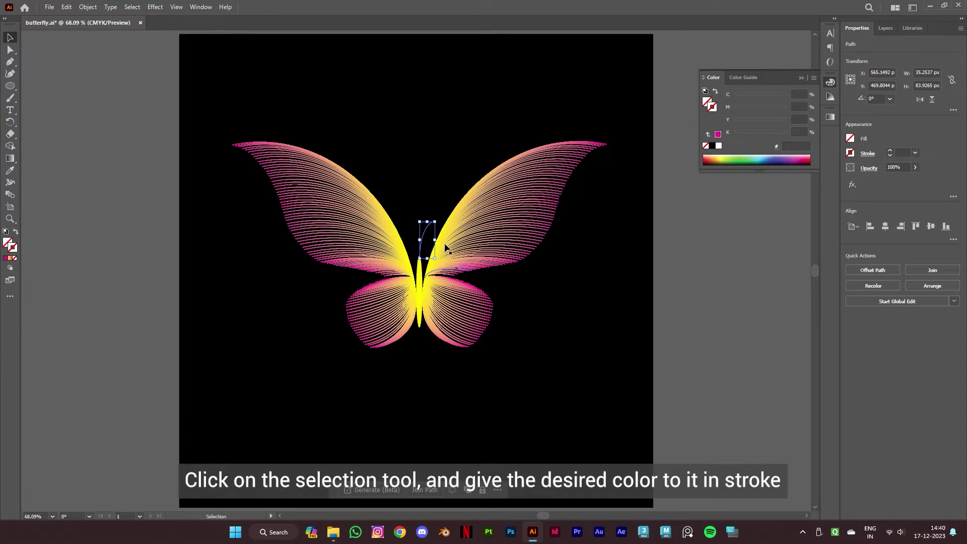
left_click(851, 153)
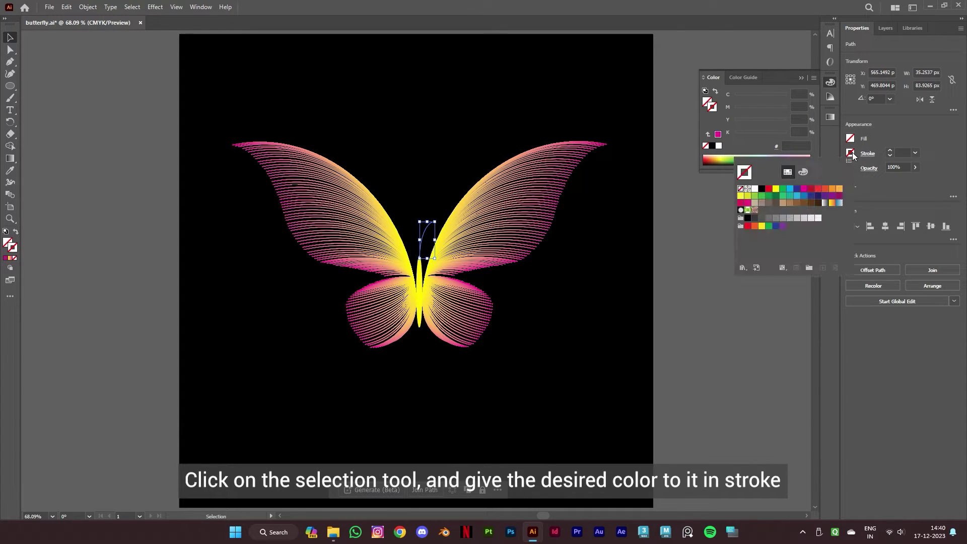
left_click(776, 188)
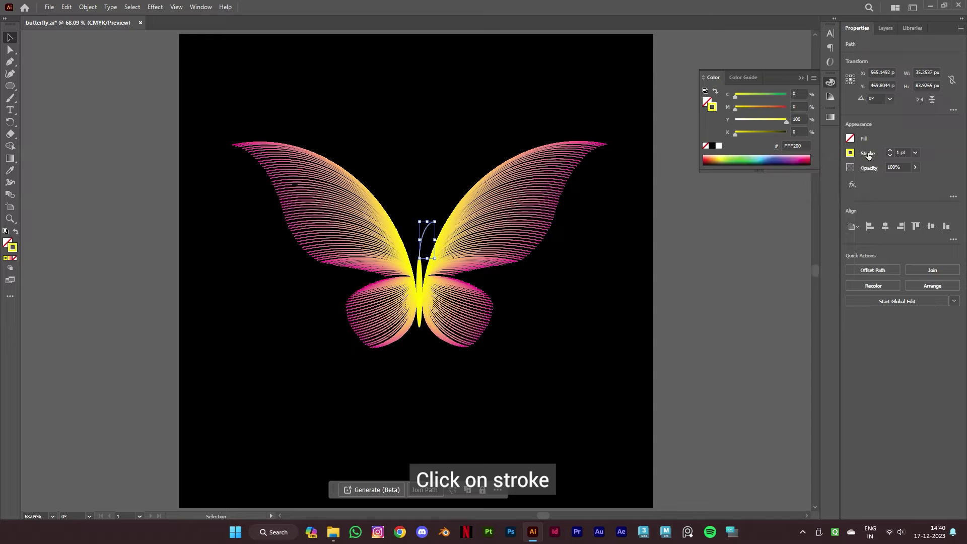
- Set the antenna's end arrowhead to Arrow 21 for a round dot tip
left_click(868, 154)
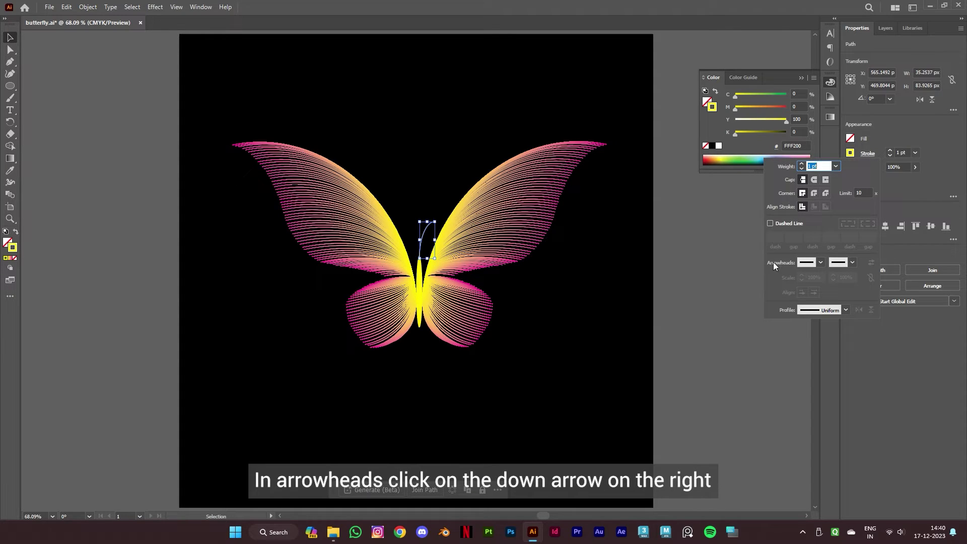
left_click(851, 261)
scroll(835, 334, "down", 4)
scroll(835, 334, "down", 2)
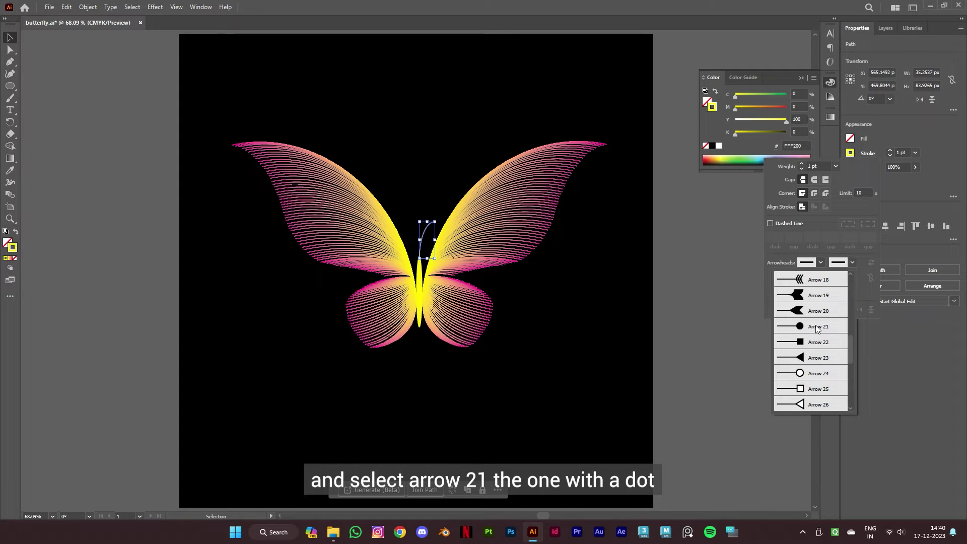
left_click(815, 326)
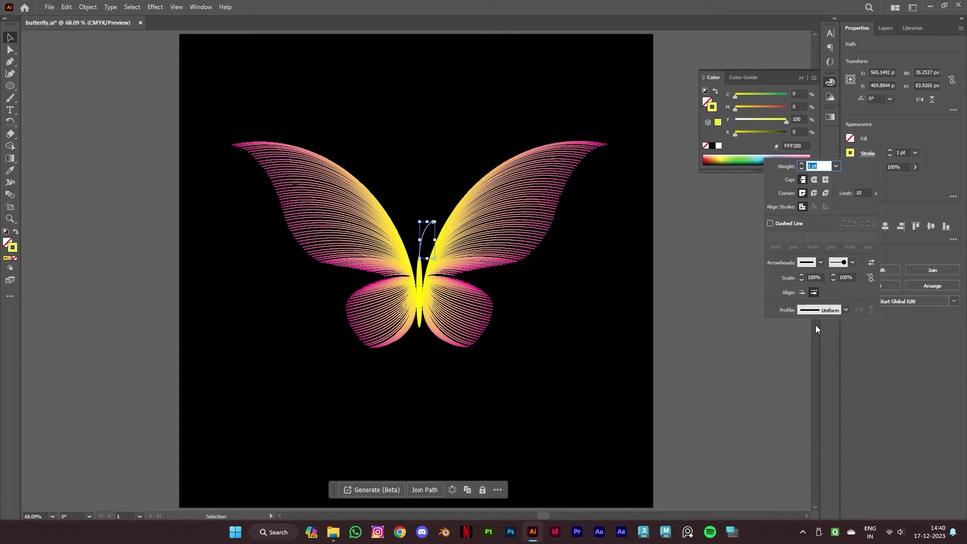
- Make a reflected copy of the antenna with Transform > Reflect
left_click(432, 225)
right_click(429, 223)
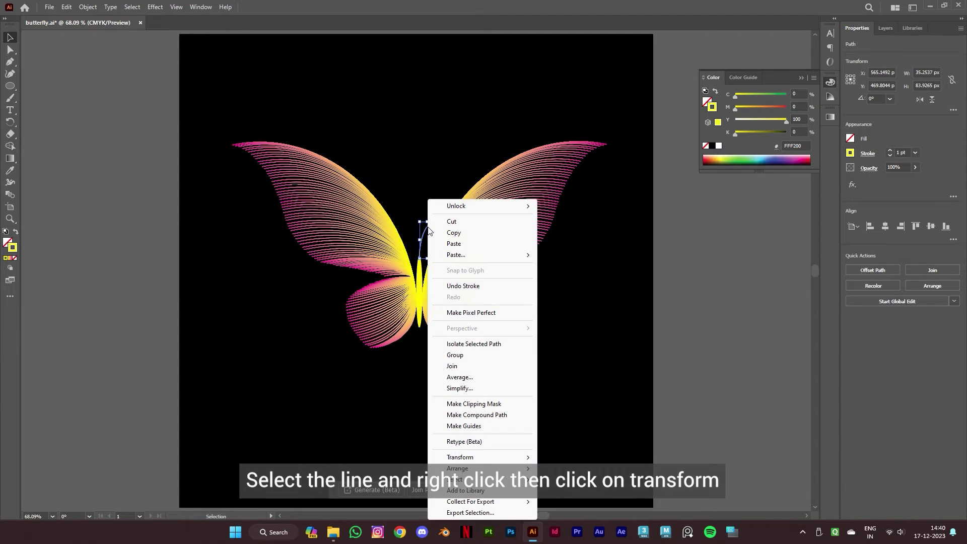
mouse_move(472, 461)
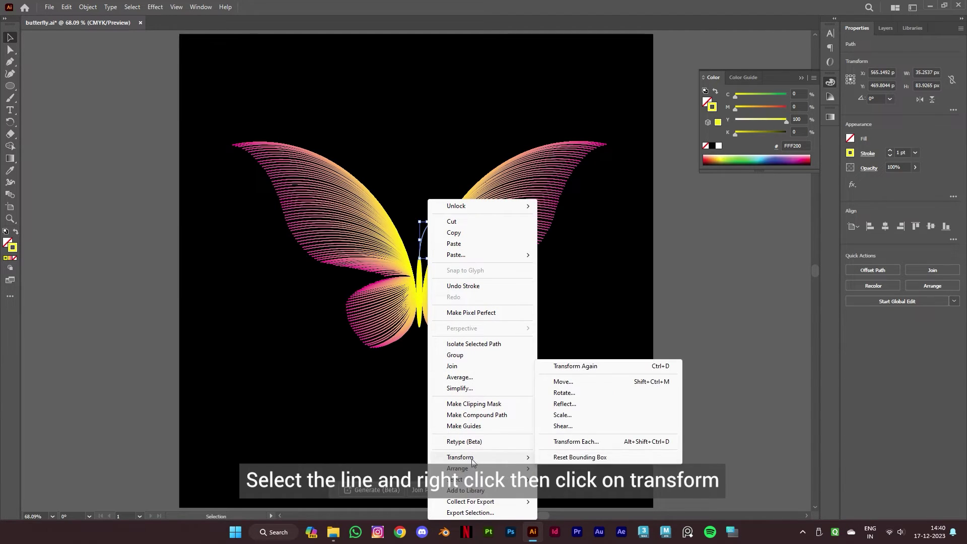
left_click(565, 405)
left_click(67, 358)
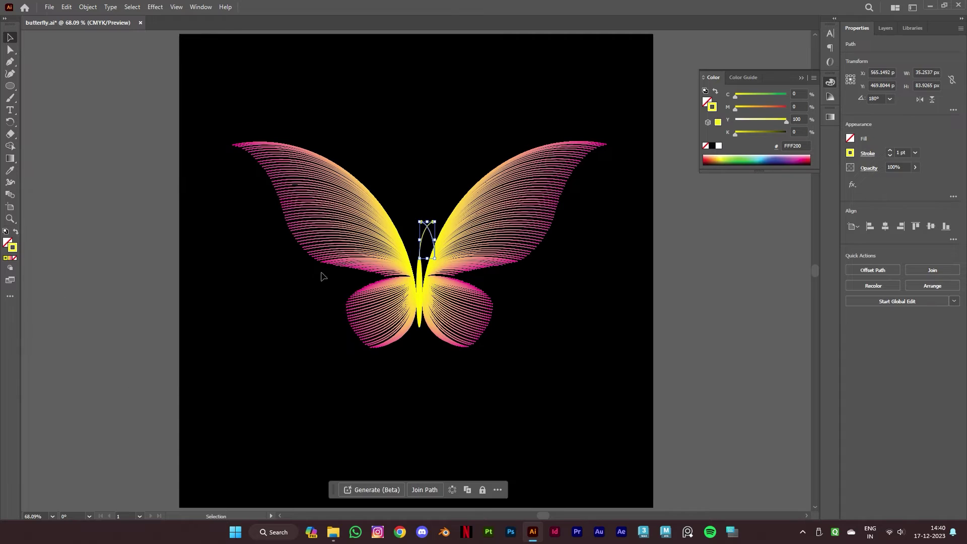
- Position the mirrored antenna on the left side of the head, then deselect
left_click_drag(434, 243, 419, 245)
key("Left")
key("Left")
key("Left")
key("Left")
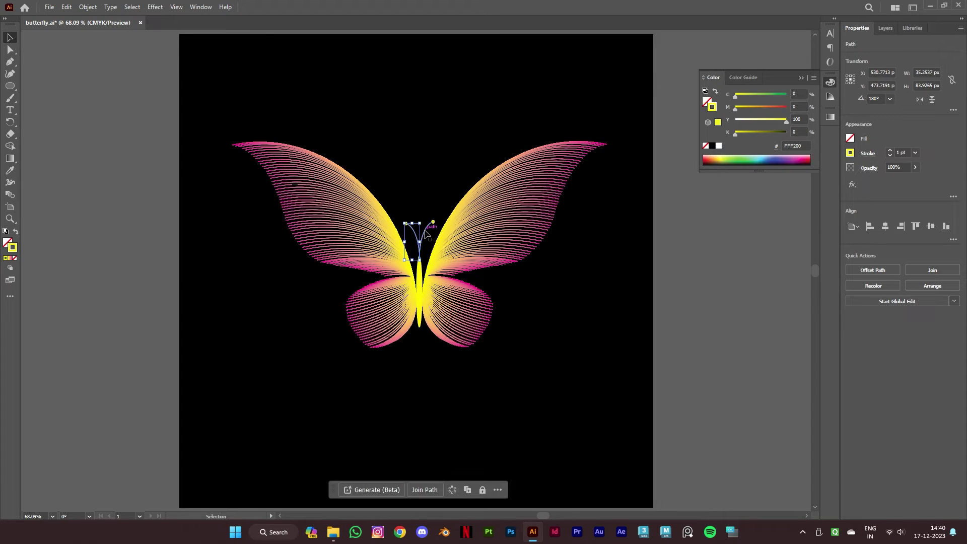
scroll(431, 236, "up", 1)
left_click(427, 257)
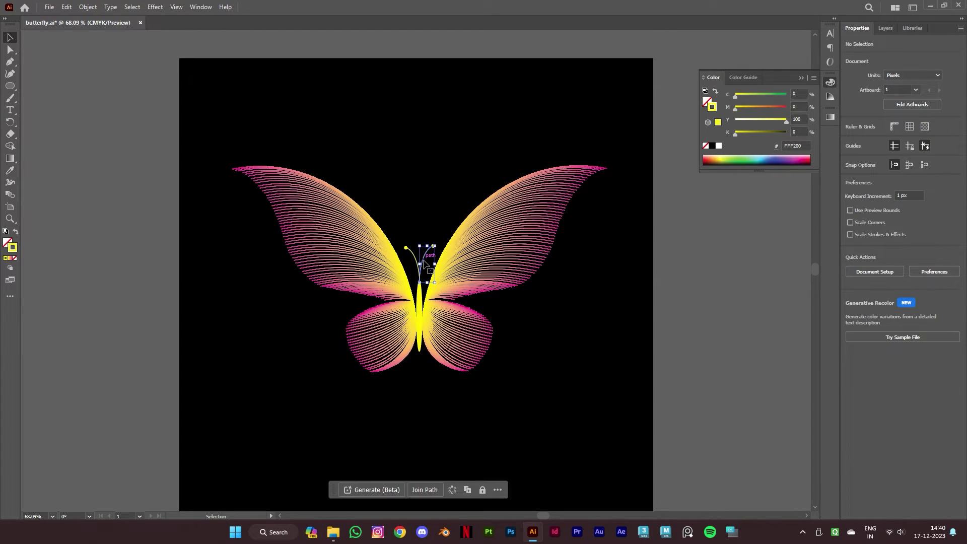
key("a")
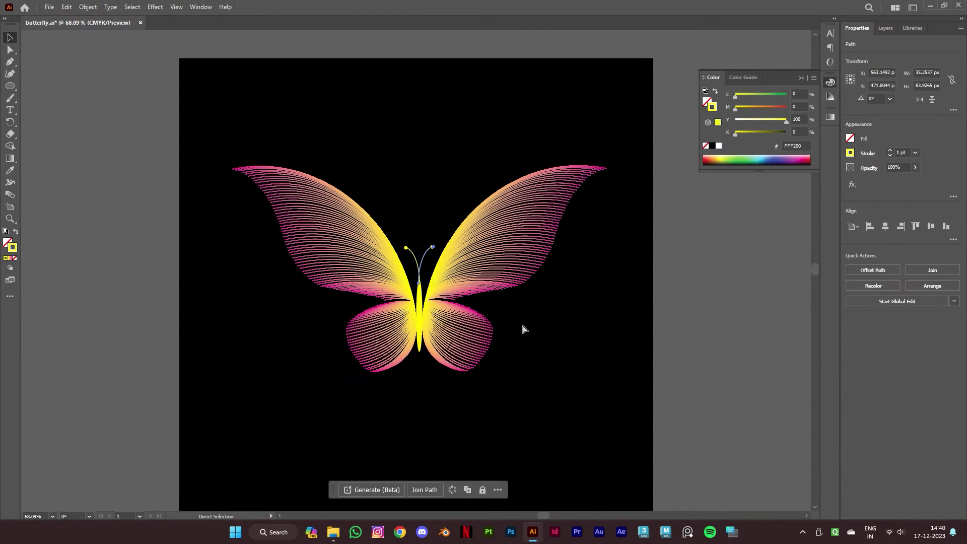
scroll(523, 329, "down", 1)
key("v")
left_click(514, 320)
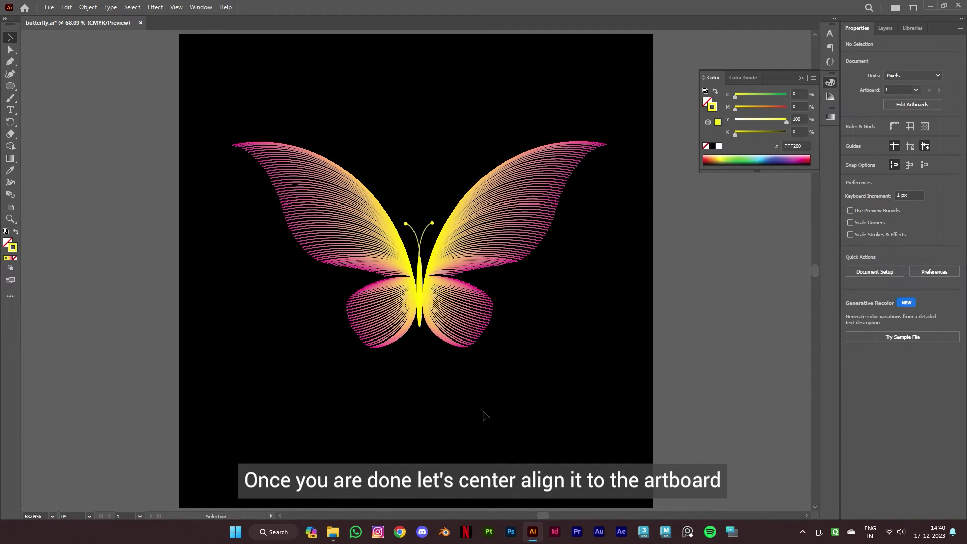
- Select all butterfly pieces, try centering them with the Align panel, and undo it
left_click_drag(282, 99, 560, 391)
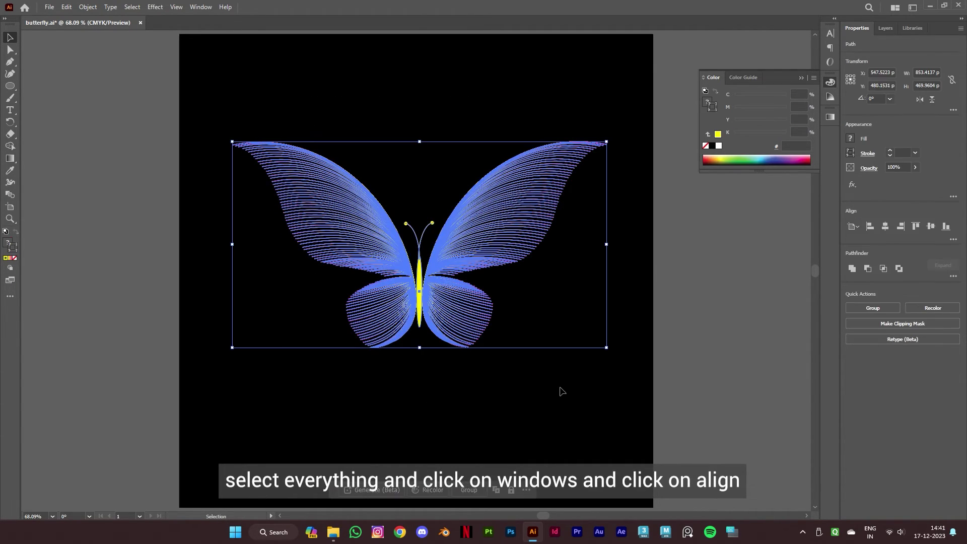
left_click(201, 7)
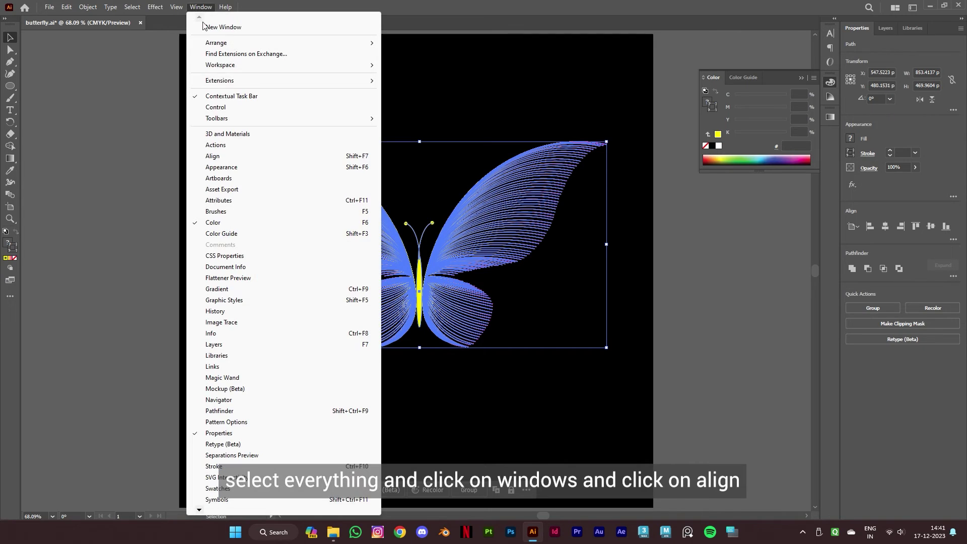
left_click(212, 157)
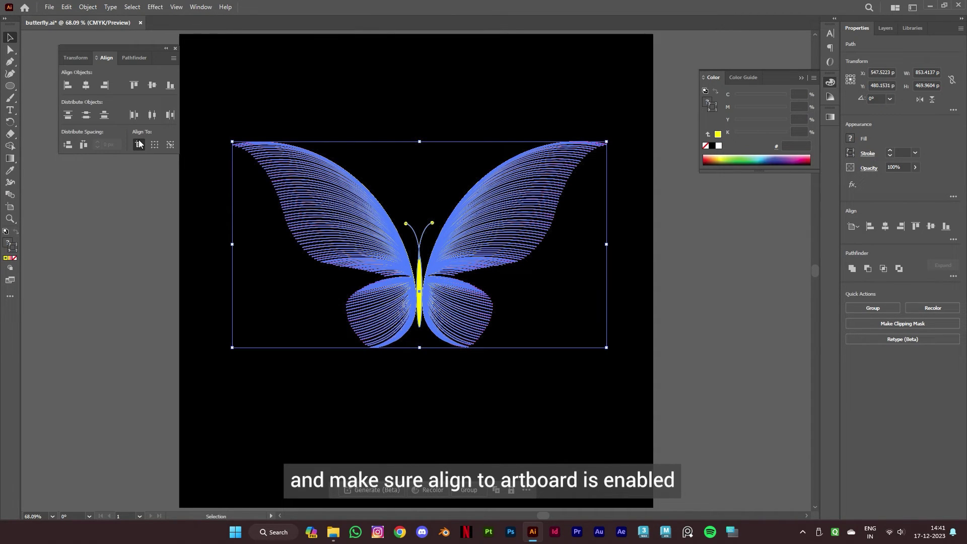
left_click(86, 85)
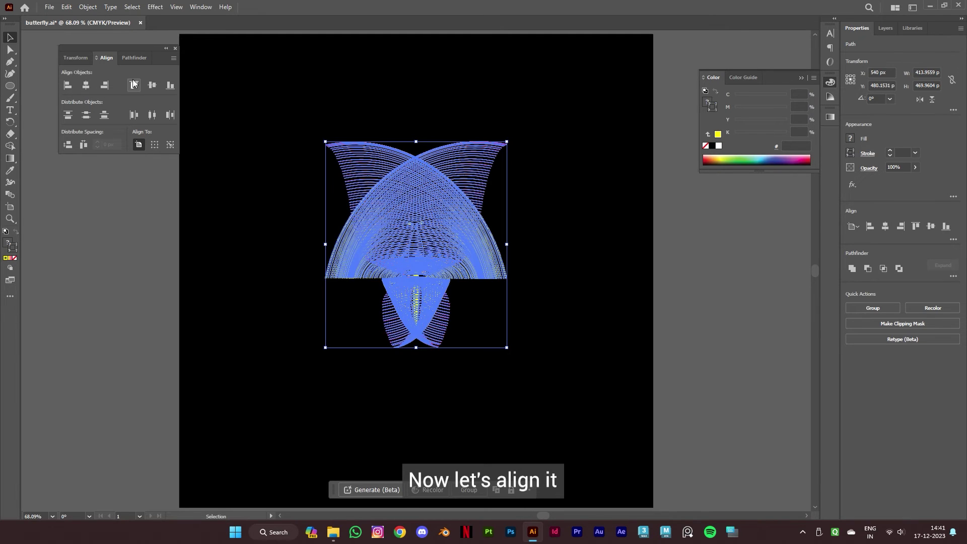
left_click(152, 84)
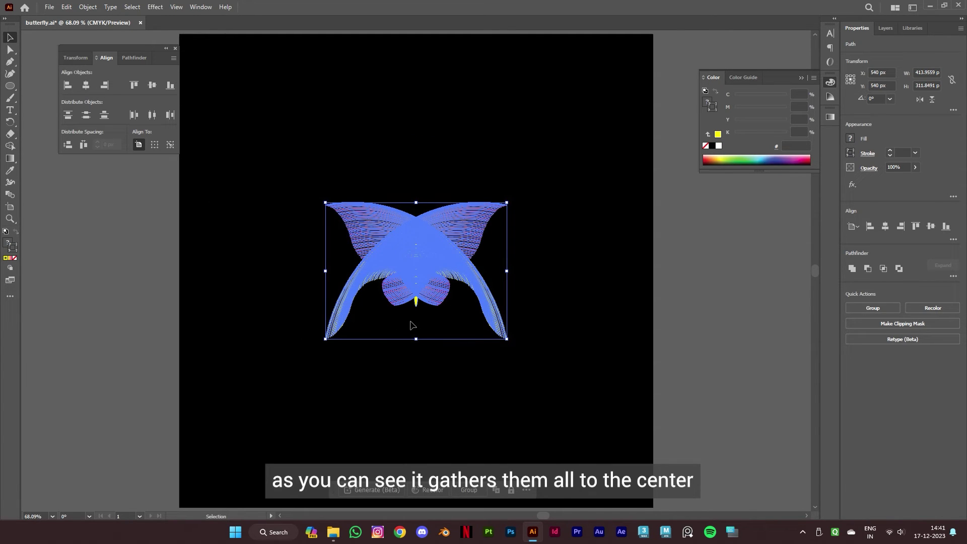
key("ctrl+z")
key("ctrl+z")
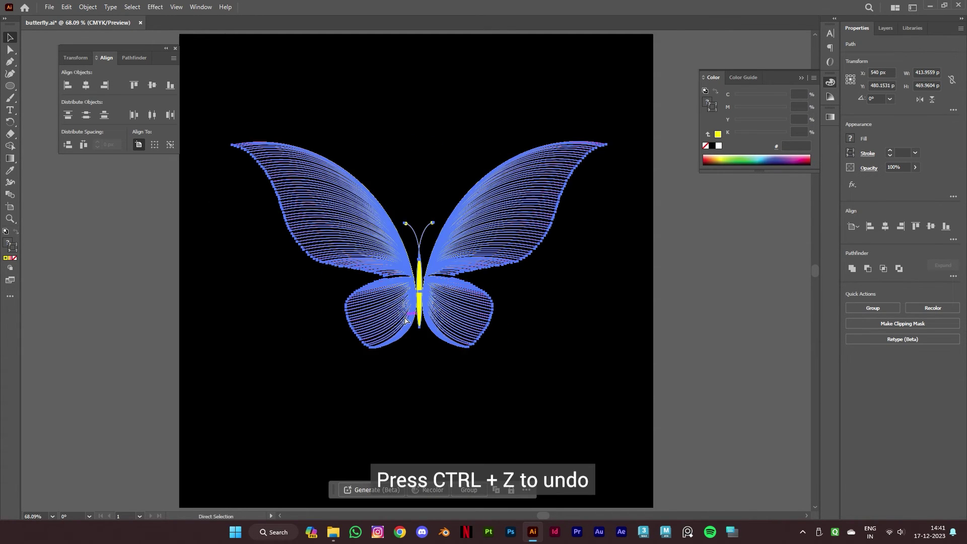
- Group the butterfly and center it horizontally and vertically on the artboard
right_click(441, 294)
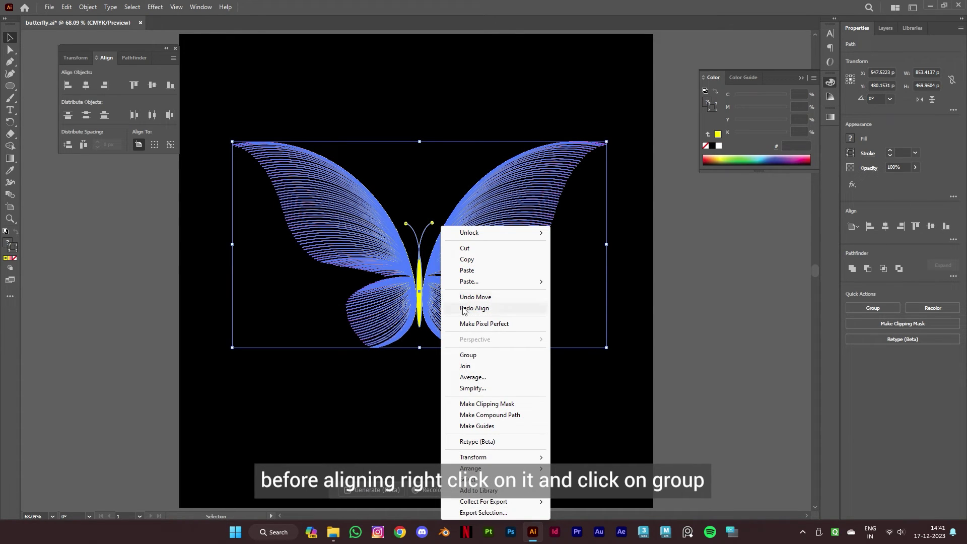
left_click(479, 356)
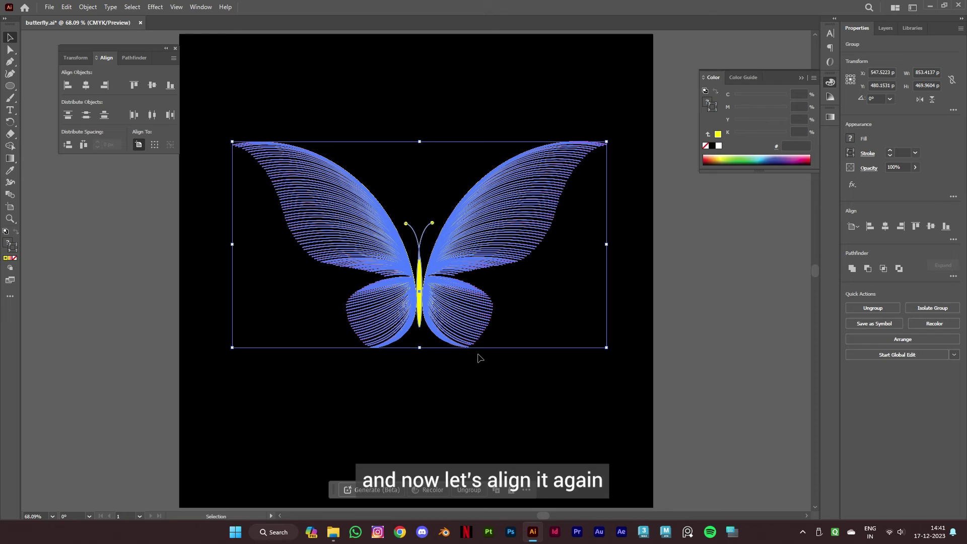
left_click(86, 85)
left_click(152, 85)
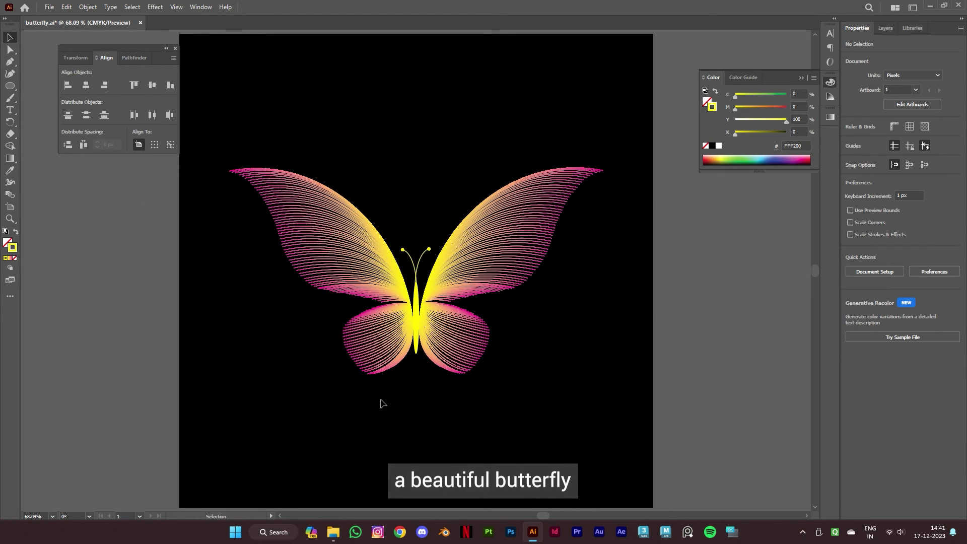
left_click(175, 49)
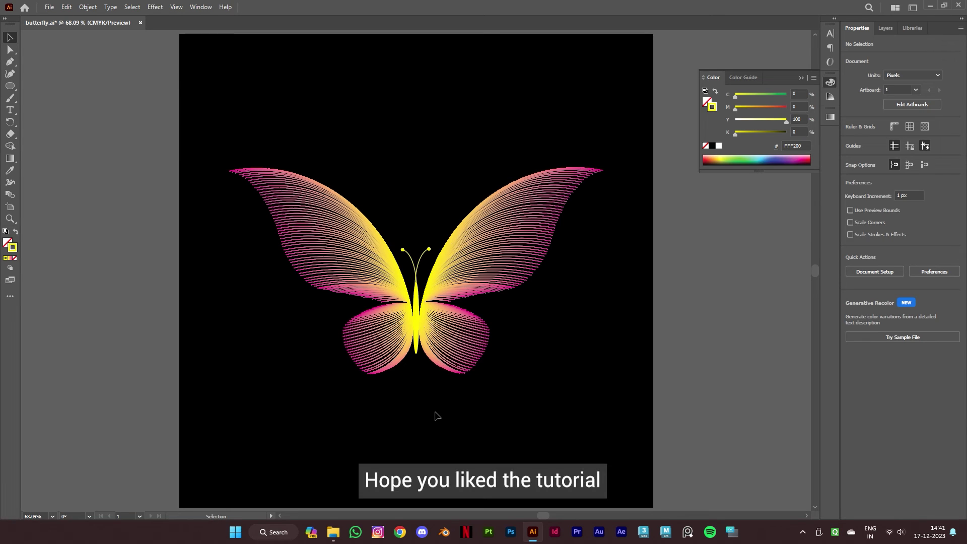